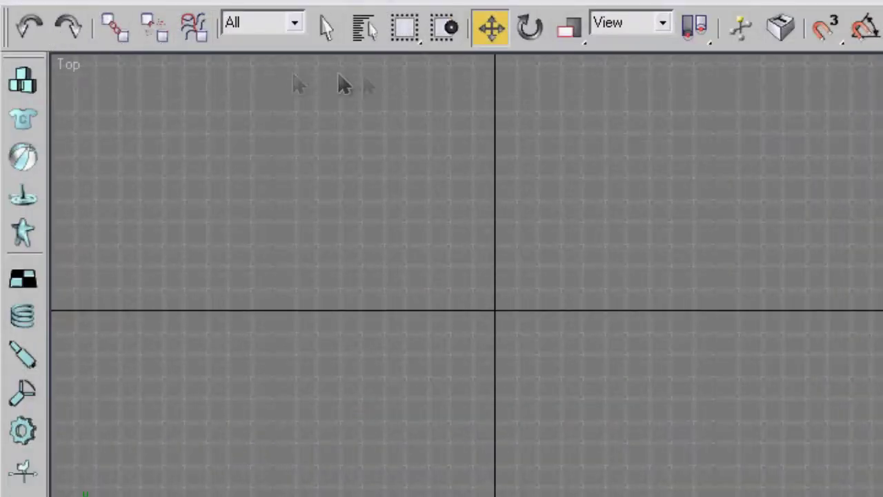
Reset the scene to an empty file, then cycle the active viewport back to Perspective
left_click(12, 6)
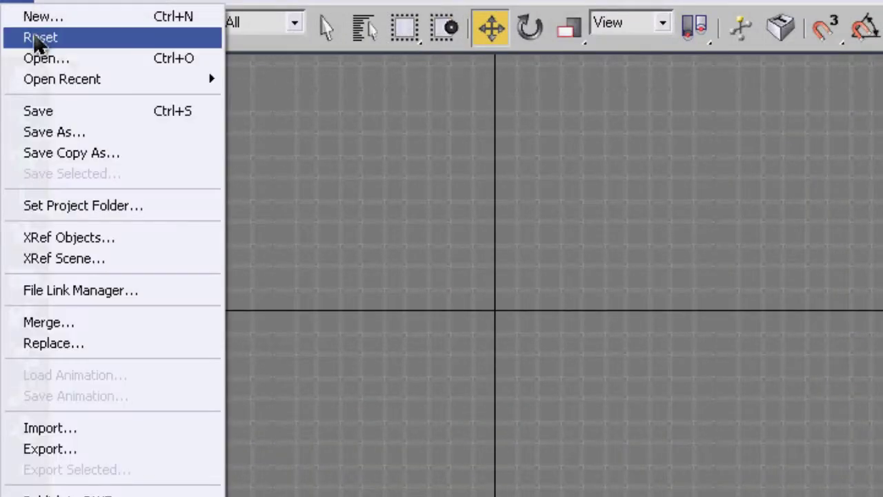
left_click(47, 37)
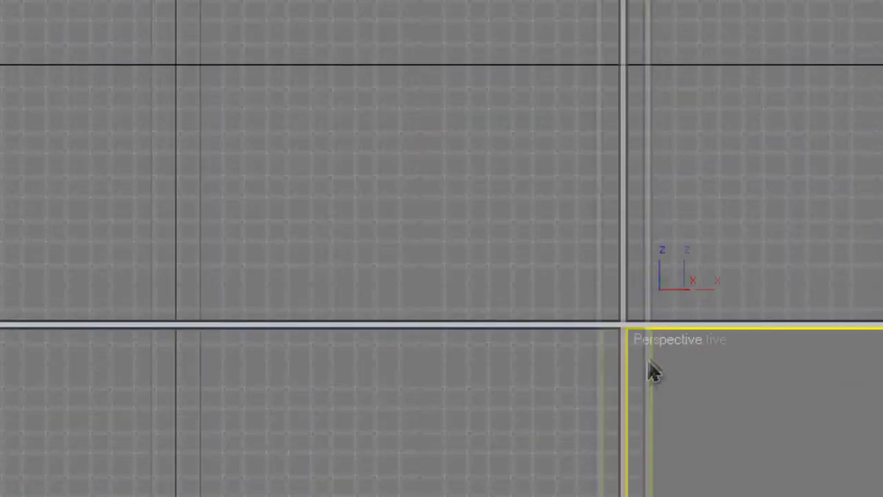
left_click(567, 399)
left_click(652, 286)
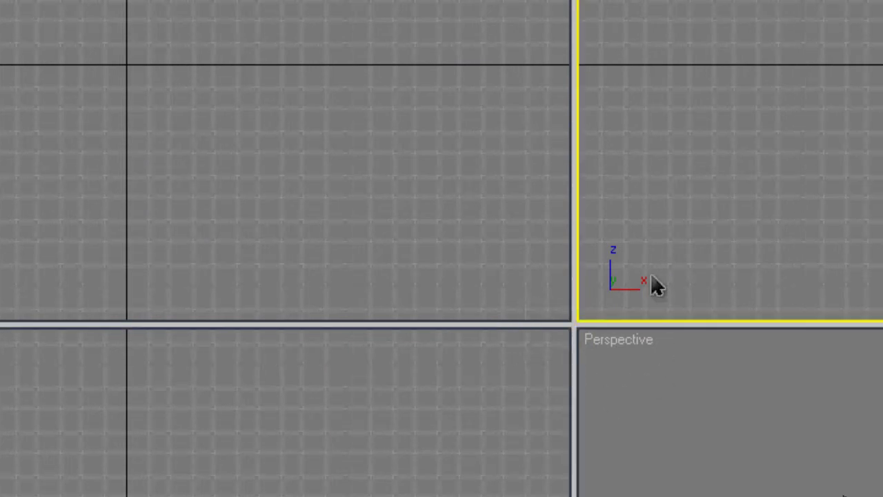
left_click(545, 310)
left_click(641, 384)
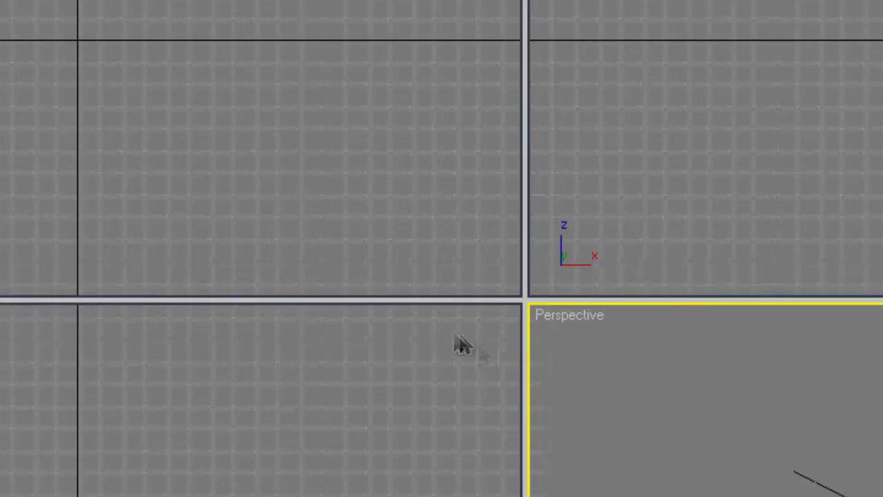
left_click(458, 342)
left_click(438, 232)
left_click(581, 190)
left_click(590, 349)
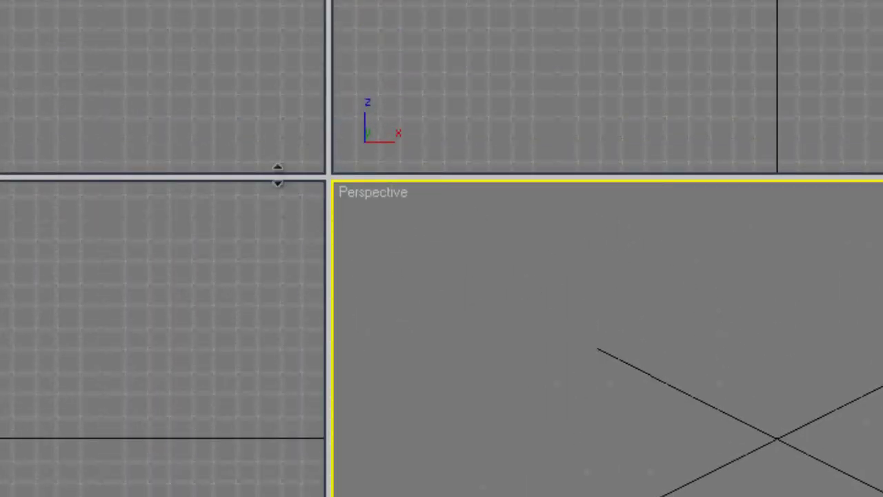
Activate each viewport pane in turn, ending on Perspective, and bring up the Customize menu
left_click(285, 124)
left_click(324, 283)
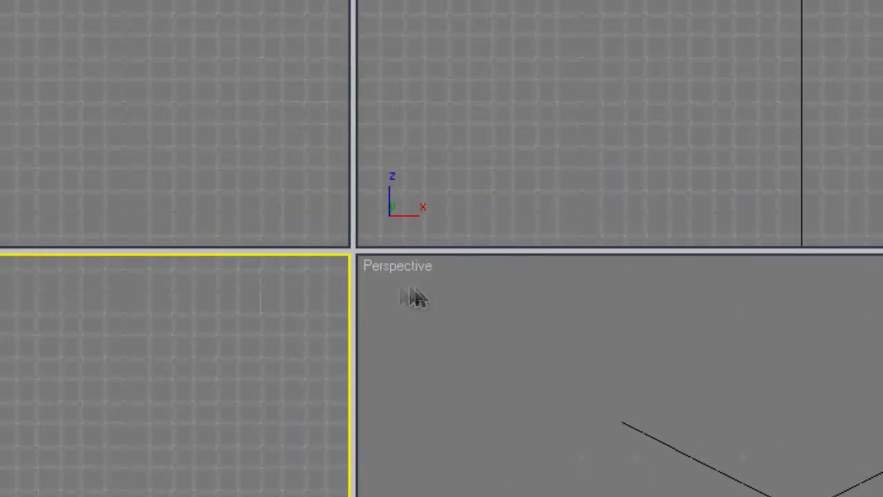
left_click(412, 292)
left_click(341, 178)
left_click(435, 307)
left_click(304, 282)
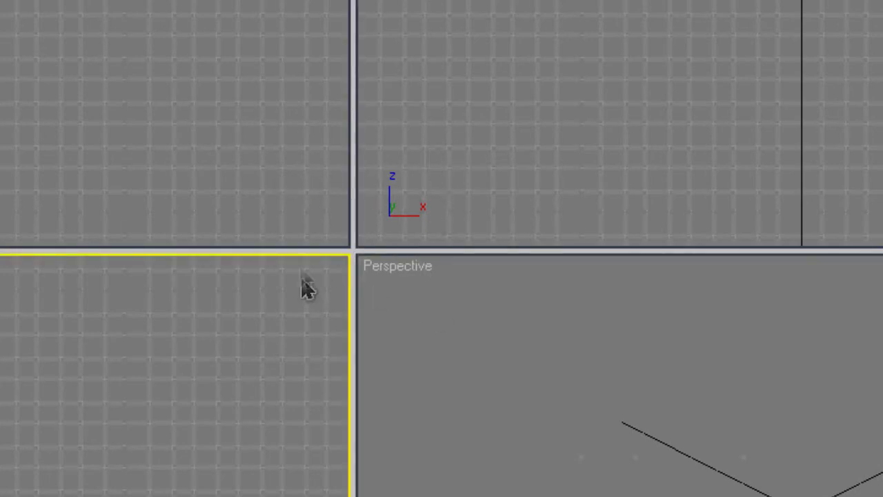
left_click(499, 312)
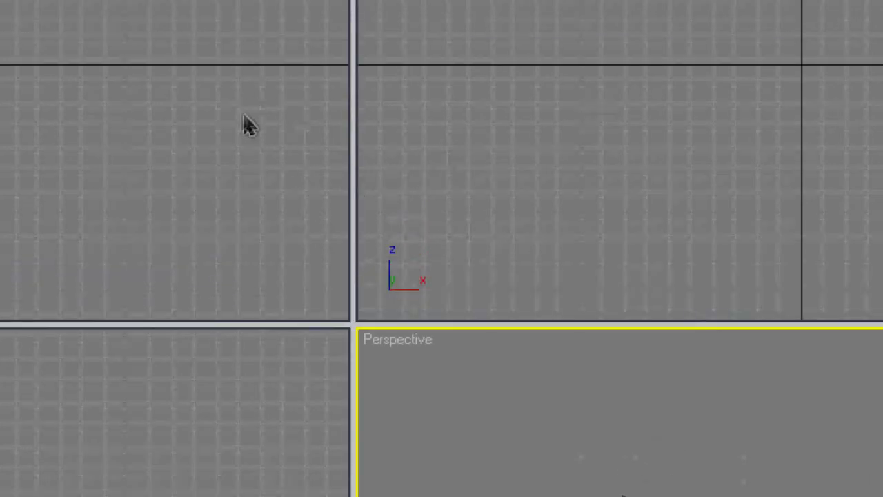
left_click(248, 5)
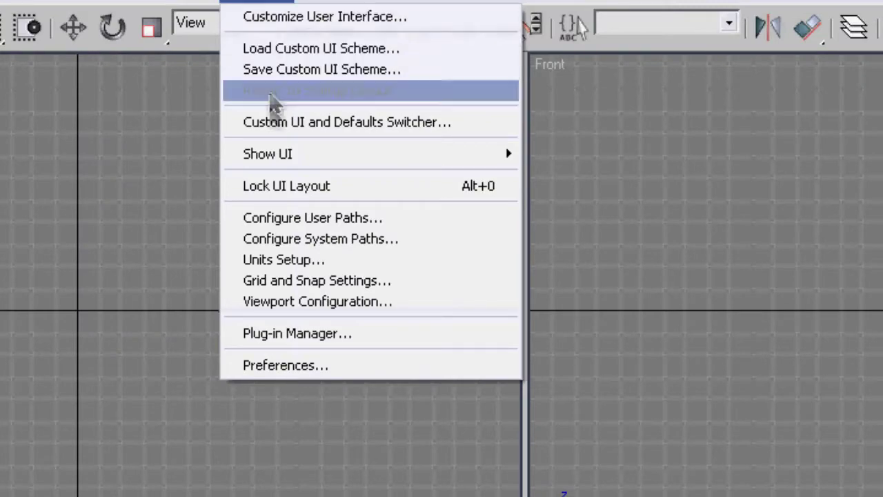
Open Viewport Configuration and show its available layouts
left_click(302, 312)
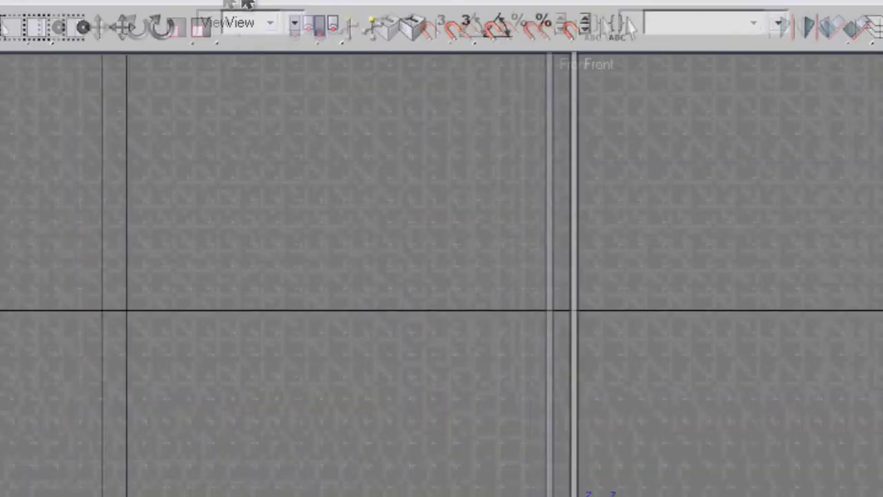
left_click(290, 4)
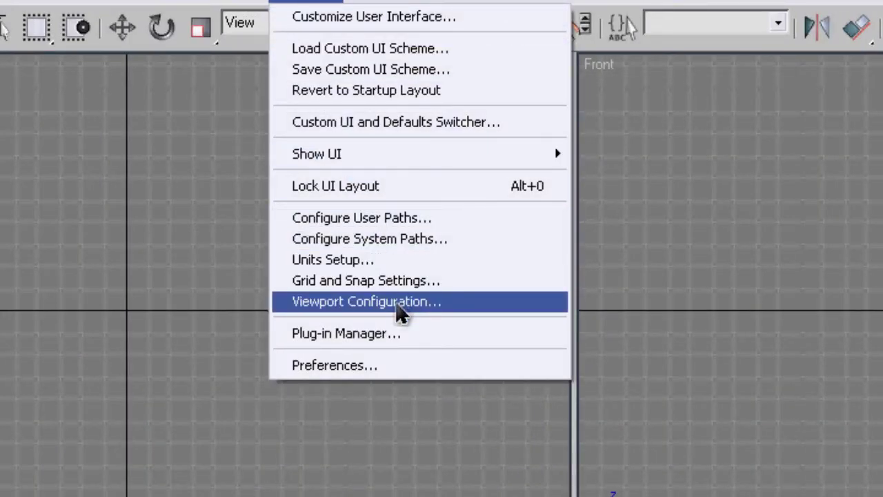
left_click(400, 303)
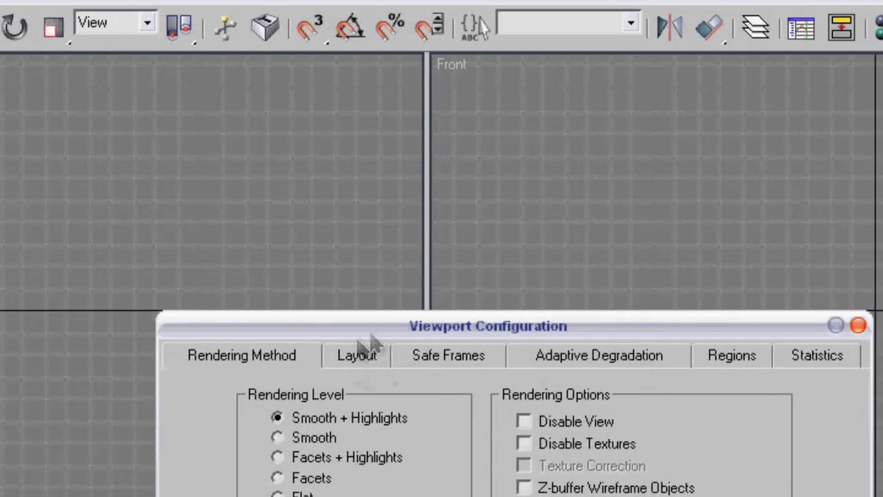
left_click(358, 358)
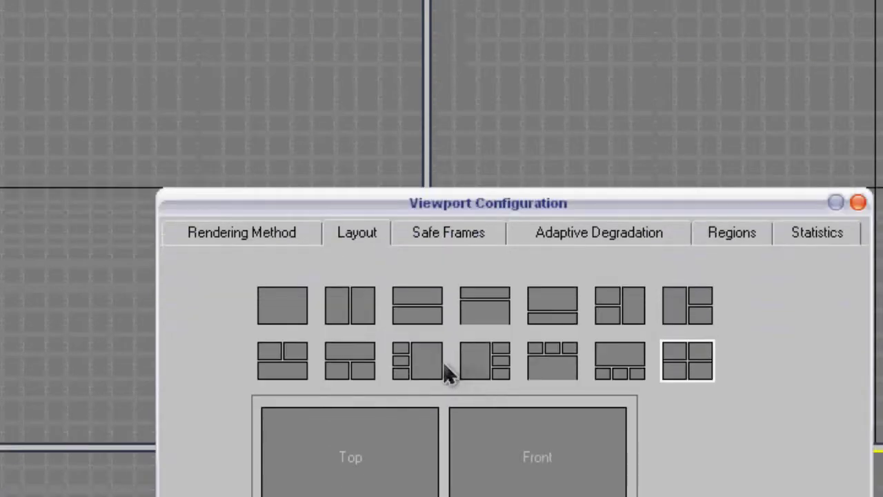
Preview several layouts, then apply four equal Top/Front/Left/Perspective viewports
left_click(350, 312)
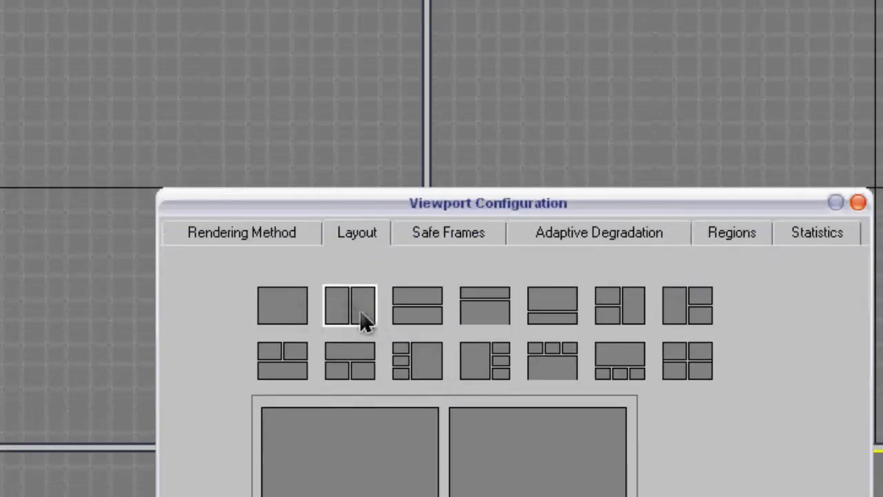
left_click(413, 319)
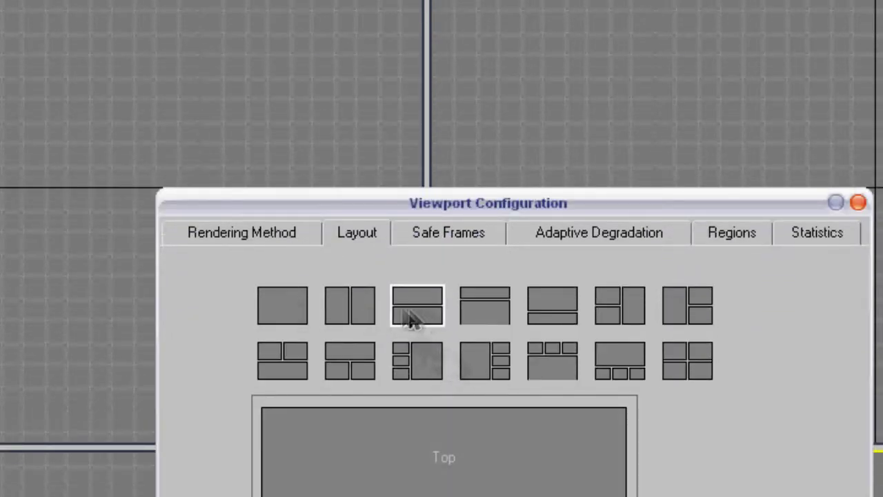
left_click(417, 364)
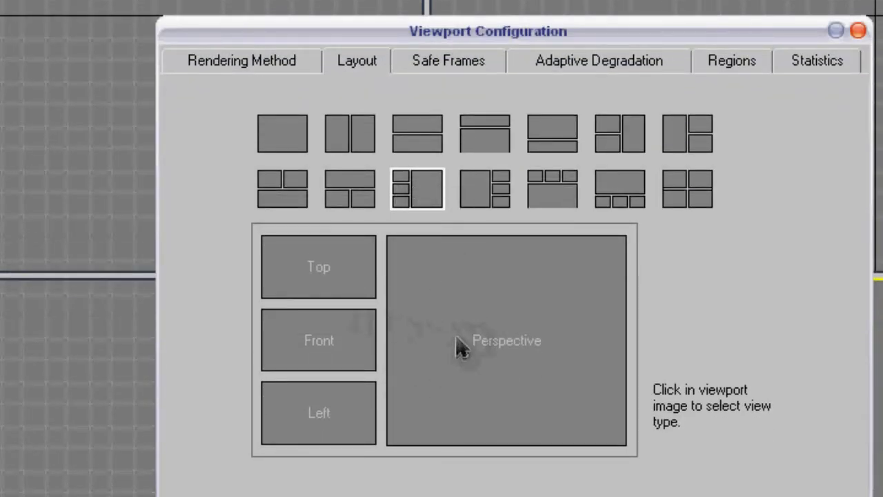
left_click(563, 200)
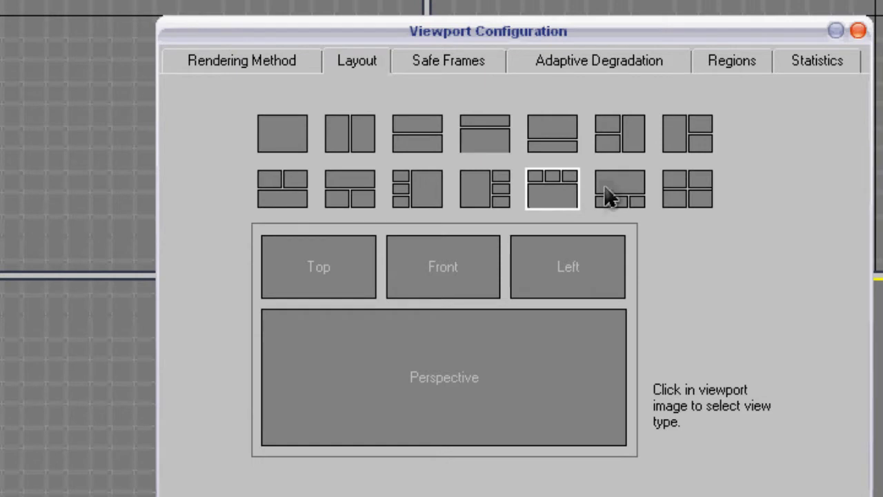
left_click(282, 138)
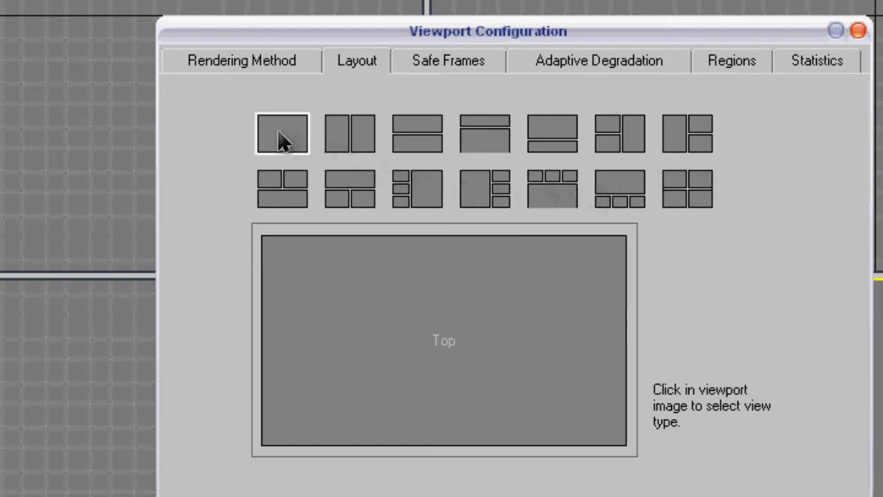
left_click(651, 199)
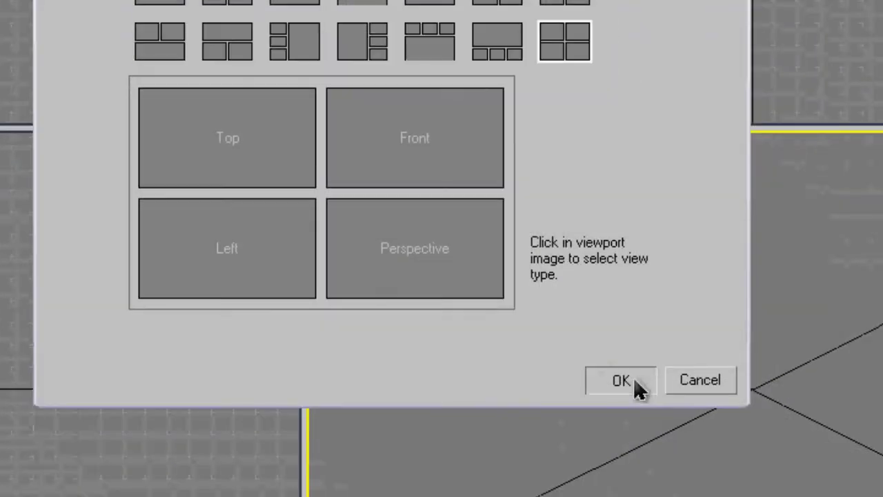
left_click(633, 381)
Raise the horizontal divider and shift the junction left to enlarge the Perspective pane
left_click(297, 155)
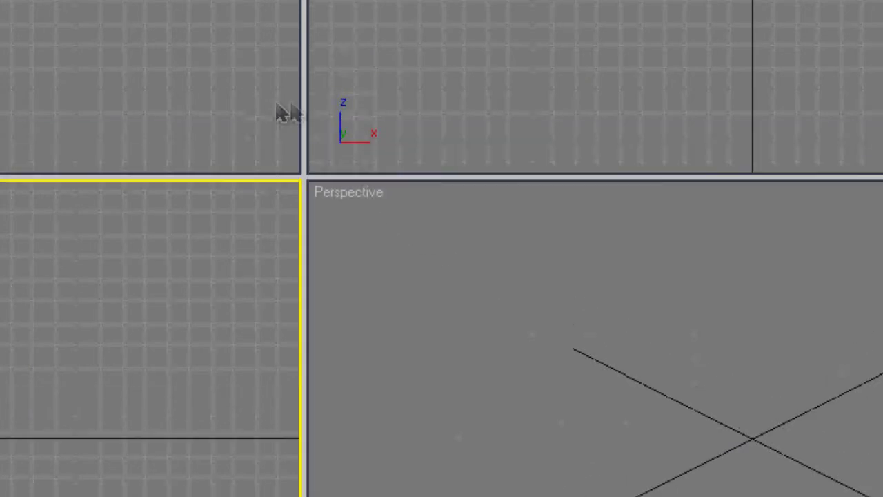
left_click(381, 227)
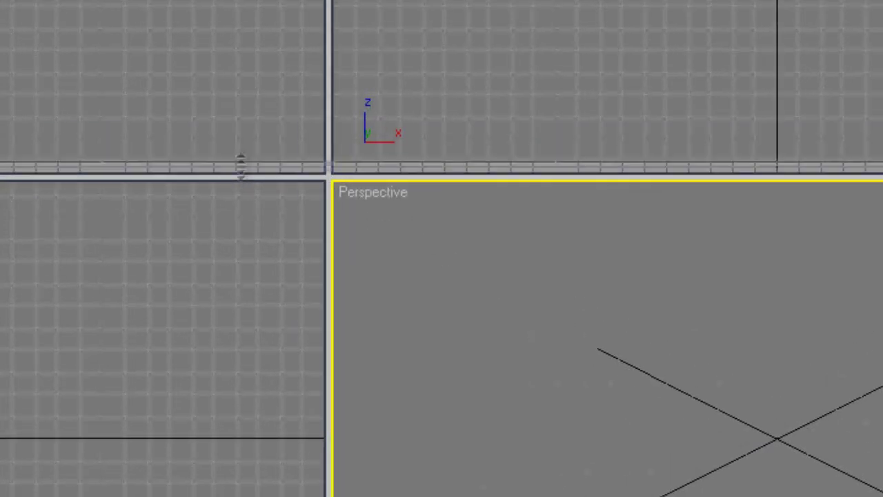
mouse_move(256, 106)
left_mouse_down()
mouse_move(258, 266)
mouse_move(247, 124)
left_mouse_up()
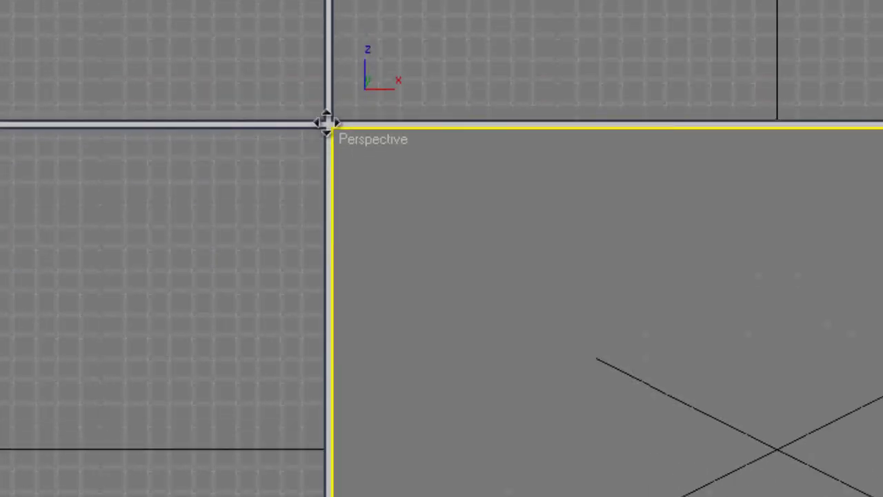
mouse_move(325, 118)
left_mouse_down()
mouse_move(235, 138)
mouse_move(552, 248)
mouse_move(243, 147)
mouse_move(273, 131)
left_mouse_up()
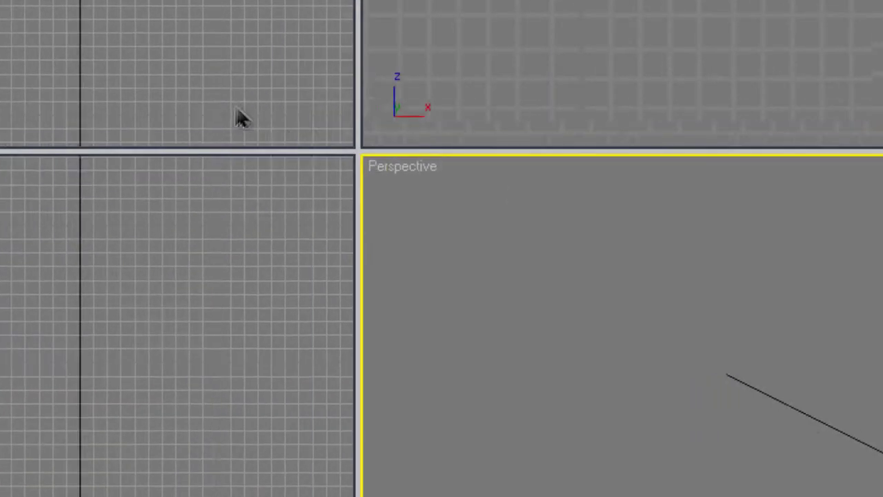
left_click(237, 116)
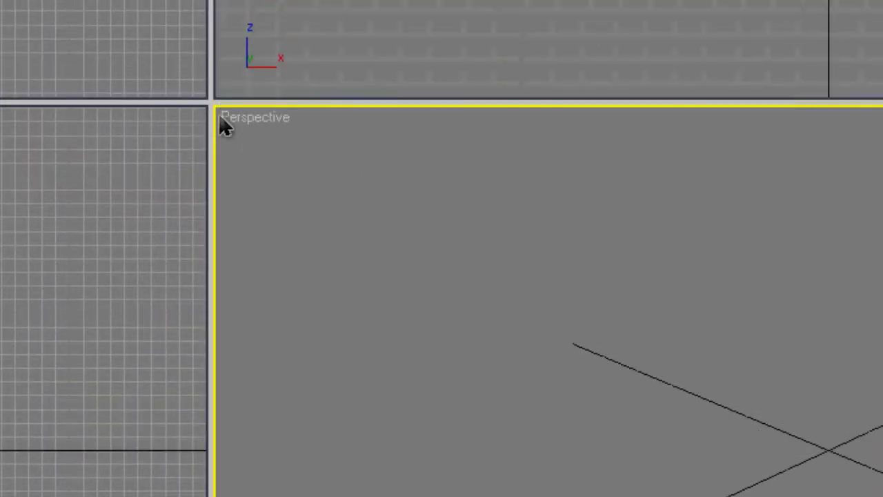
Reset the viewport layout to equal quadrants from the junction's right-click menu
right_click(576, 252)
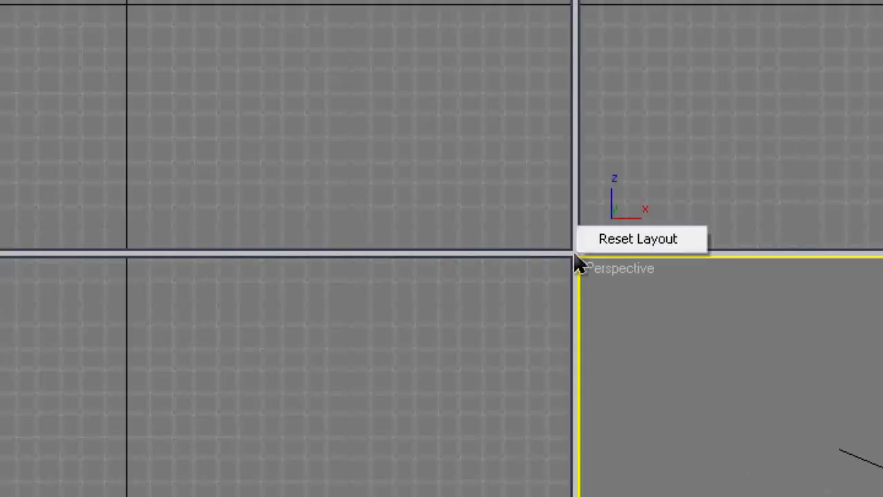
left_click(608, 246)
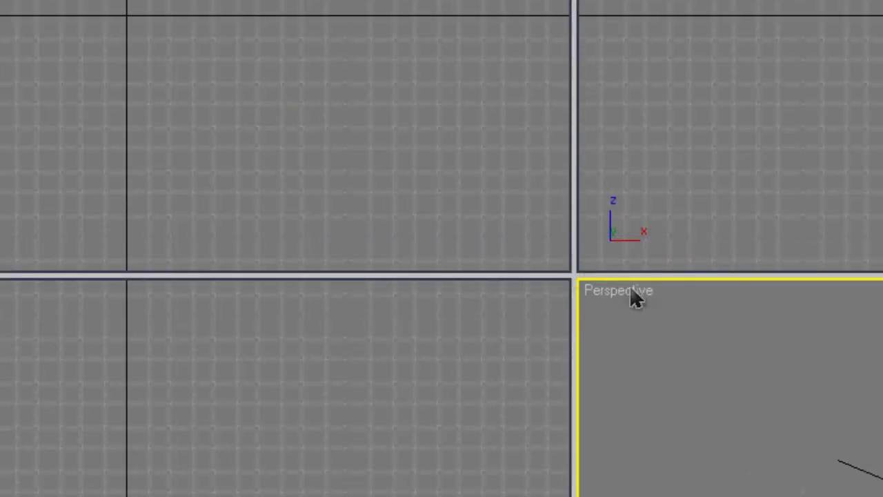
right_click(572, 274)
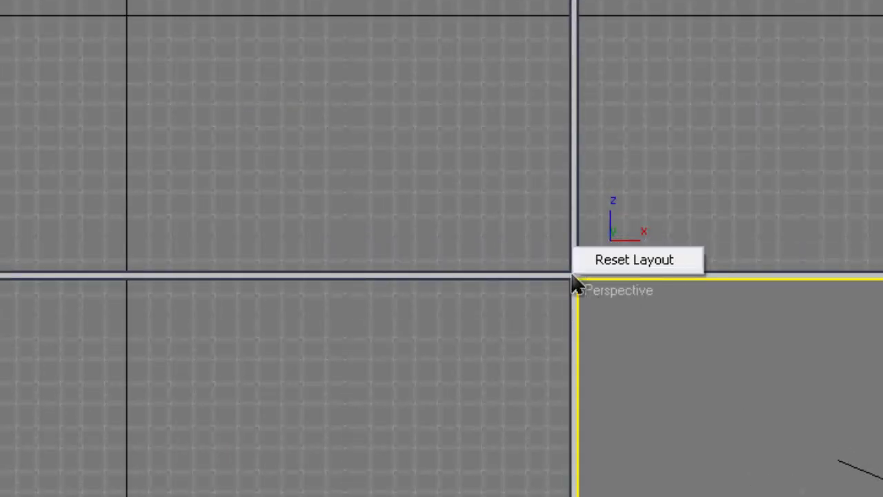
left_click(619, 267)
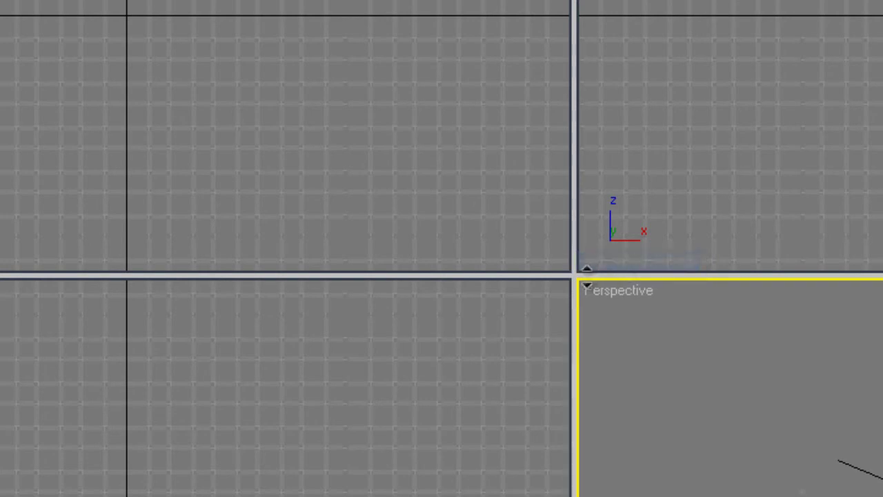
Drag the viewport junction to resize panes twice, resetting the layout to default each time
mouse_move(584, 268)
left_mouse_down()
mouse_move(227, 110)
mouse_move(229, 118)
left_mouse_up()
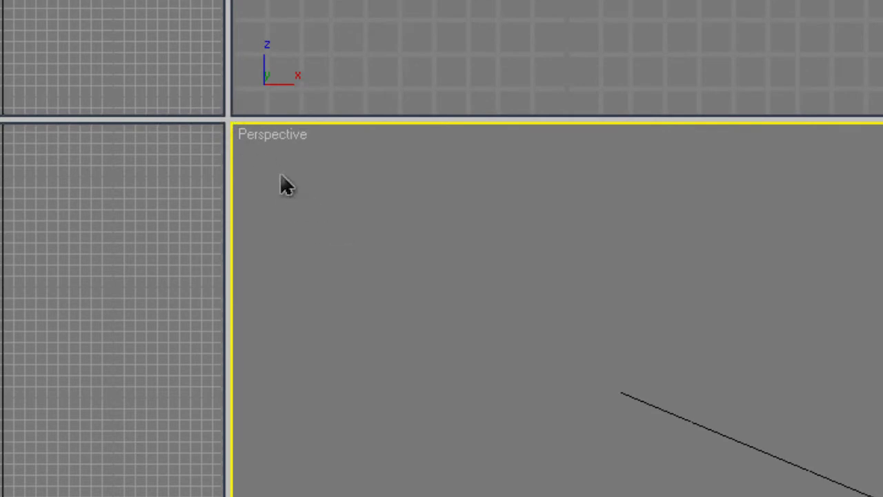
right_click(228, 118)
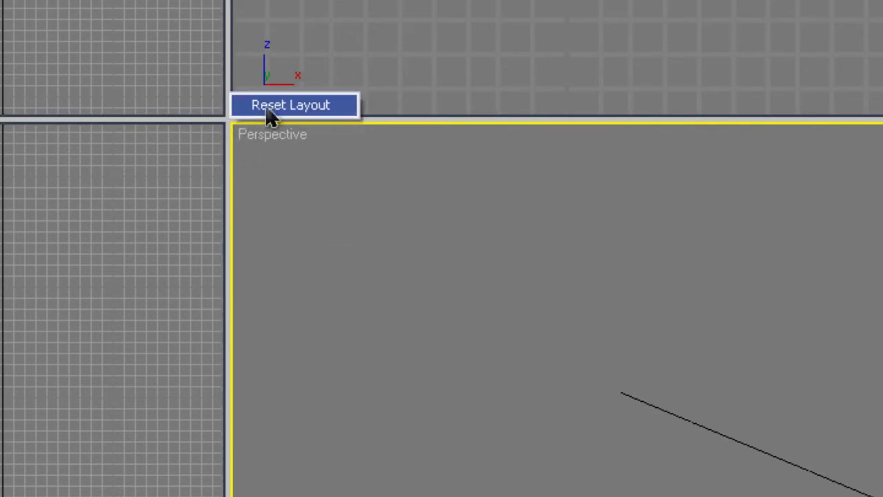
left_click(268, 109)
left_click_drag(599, 349, 227, 376)
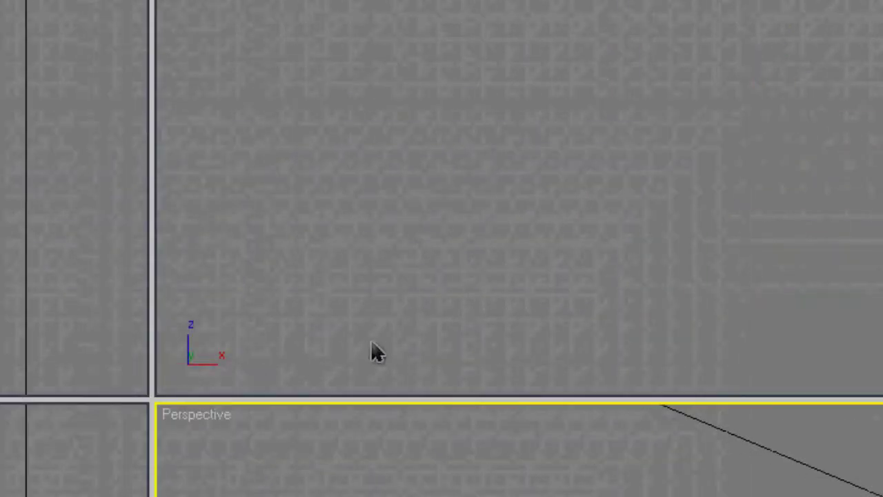
right_click(225, 373)
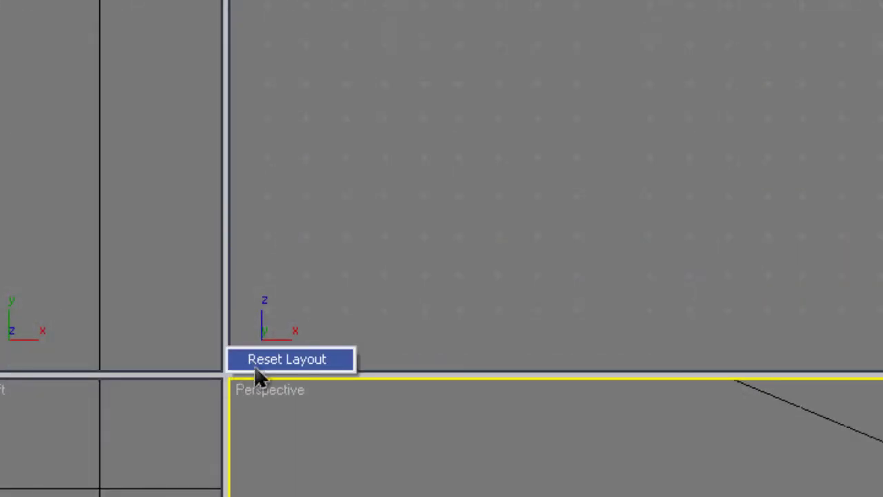
right_click(426, 376)
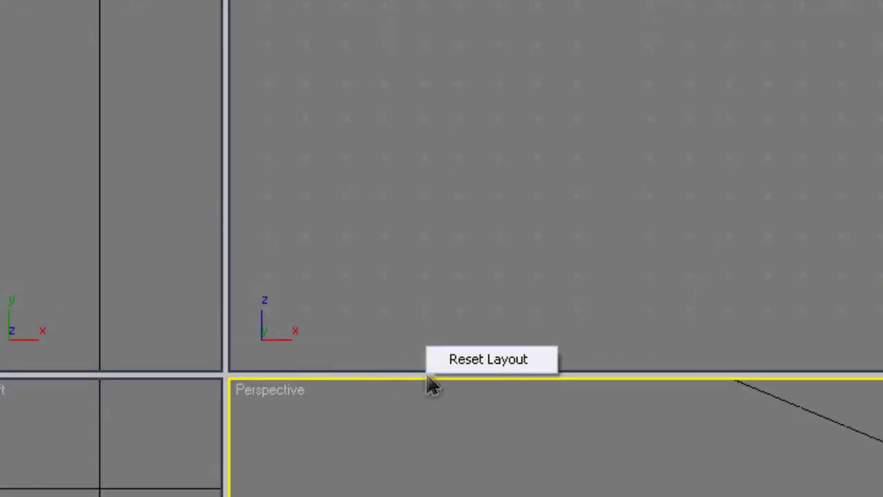
left_click(483, 359)
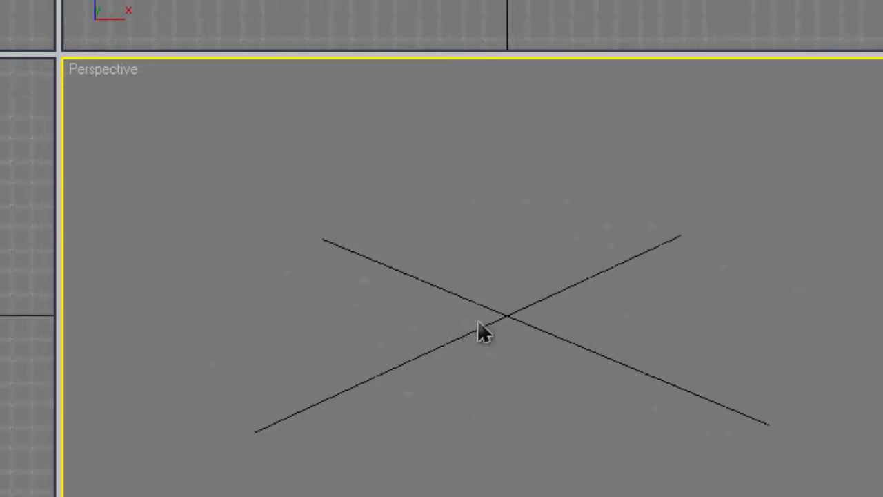
Orbit the empty Perspective view with Arc Rotate (Ctrl+R) so the grid lies flatter
key("ctrl+r")
left_click_drag(518, 306, 521, 302)
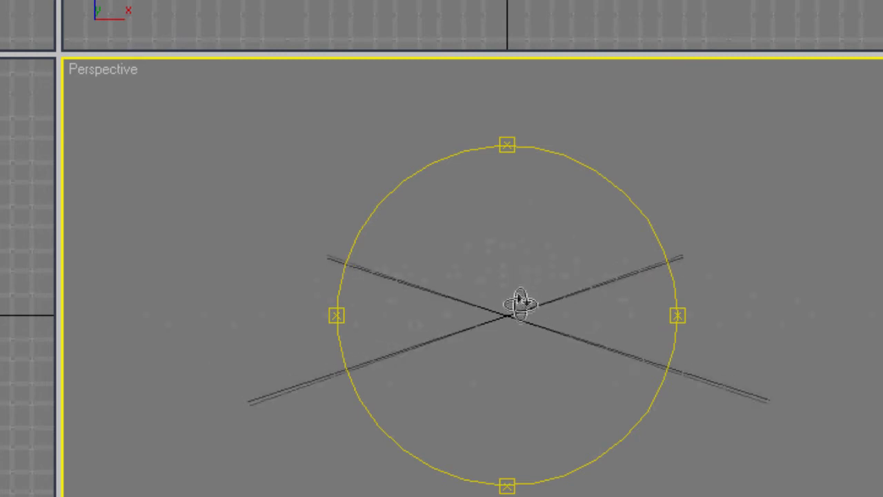
right_click(516, 314)
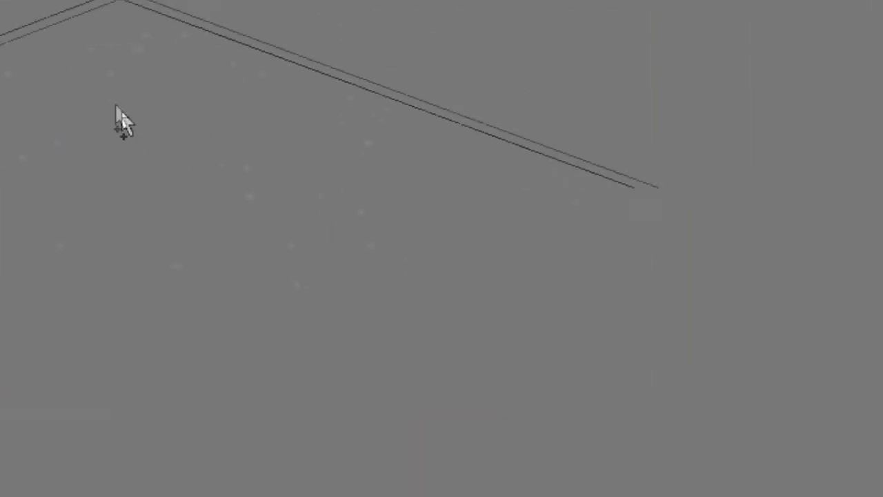
mouse_move(114, 118)
middle_mouse_down("alt")
mouse_move(253, 103)
mouse_move(239, 113)
mouse_move(293, 159)
middle_mouse_up("alt")
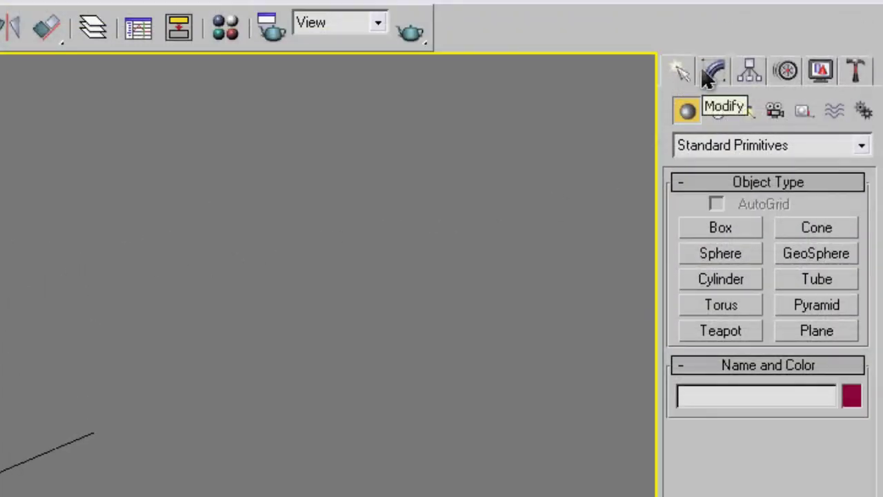
Choose Cylinder from Standard Primitives in the Create panel
left_click(711, 73)
left_click(678, 75)
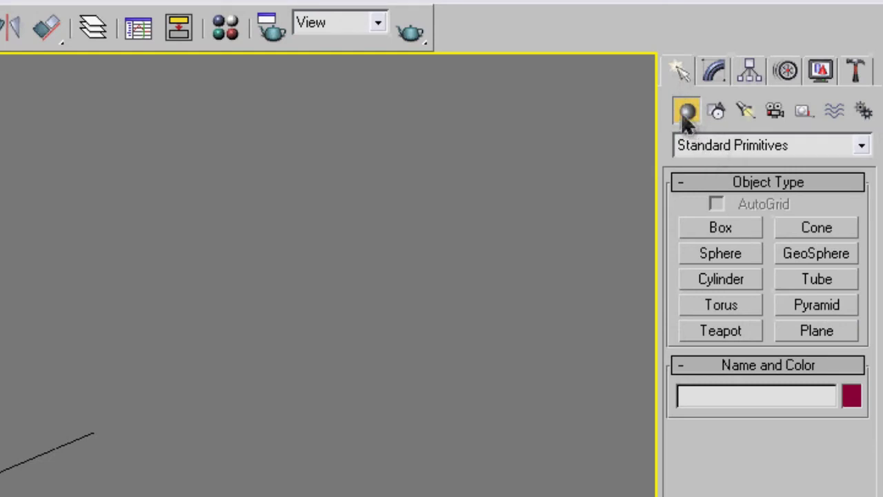
left_click(861, 148)
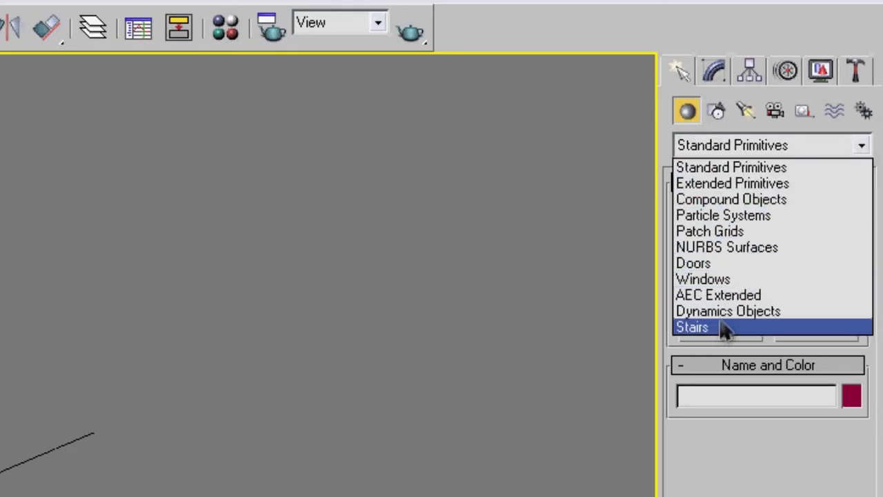
left_click(784, 170)
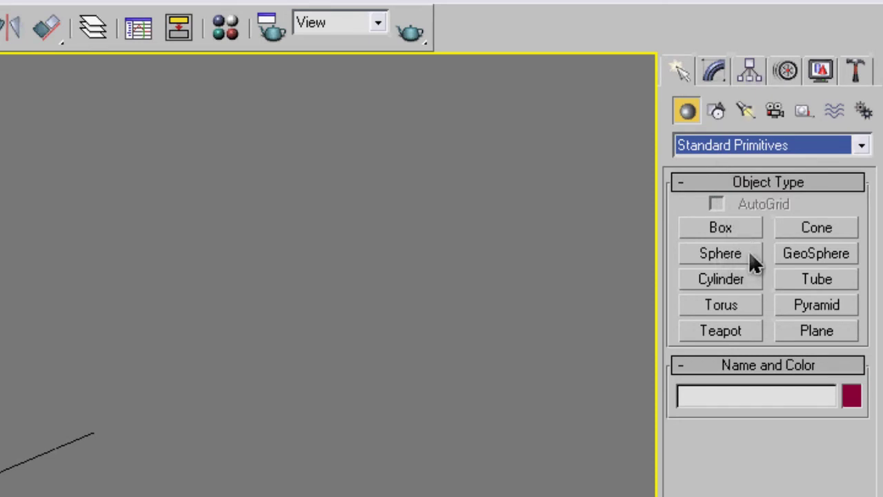
left_click(729, 283)
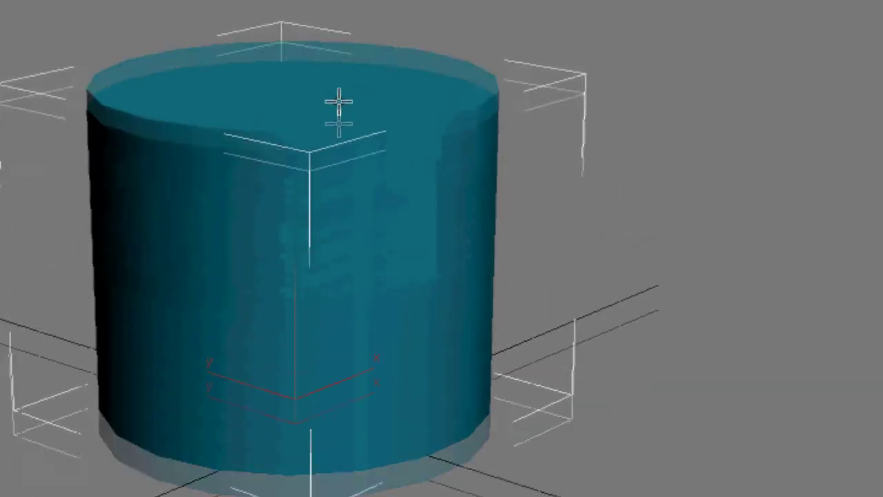
Switch to Move via the quad menu, then pan and orbit the view around the cylinder
right_click(285, 254)
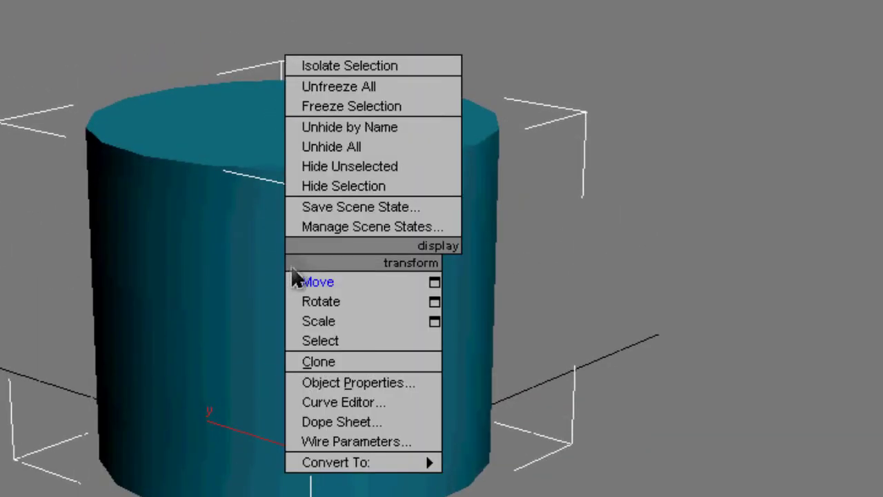
left_click(338, 283)
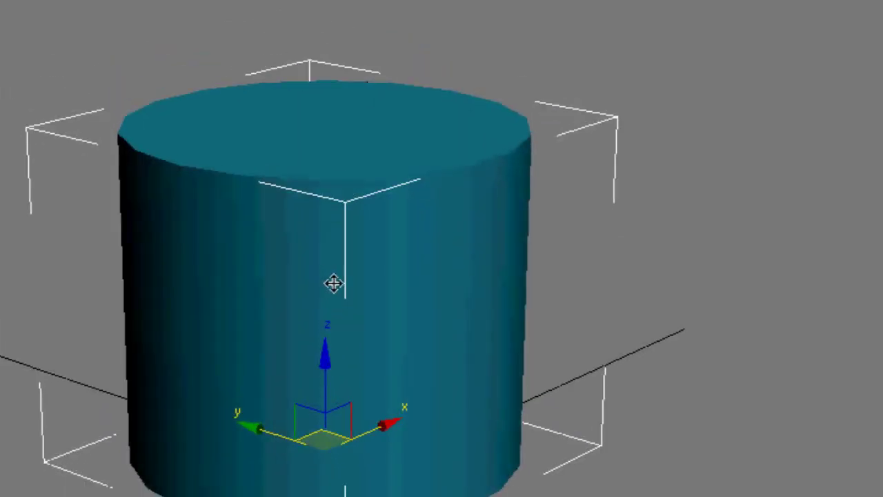
mouse_move(301, 271)
middle_mouse_down()
mouse_move(297, 250)
mouse_move(197, 379)
middle_mouse_up()
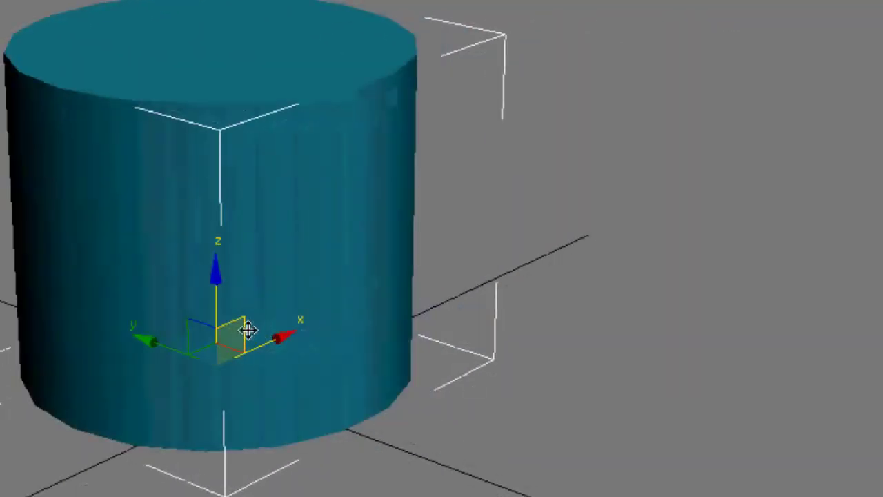
mouse_move(642, 335)
middle_mouse_down()
mouse_move(253, 299)
mouse_move(307, 274)
middle_mouse_up()
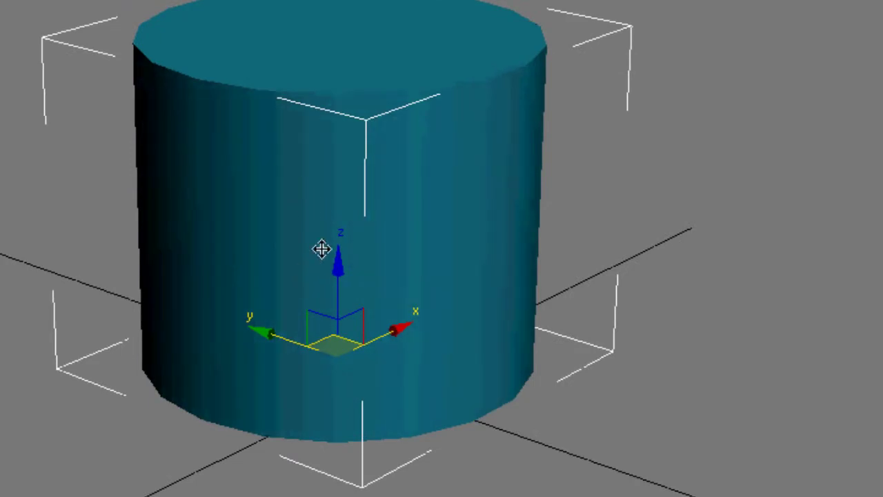
mouse_move(290, 257)
middle_mouse_down("alt")
mouse_move(233, 237)
mouse_move(532, 95)
mouse_move(463, 410)
mouse_move(393, 105)
middle_mouse_up("alt")
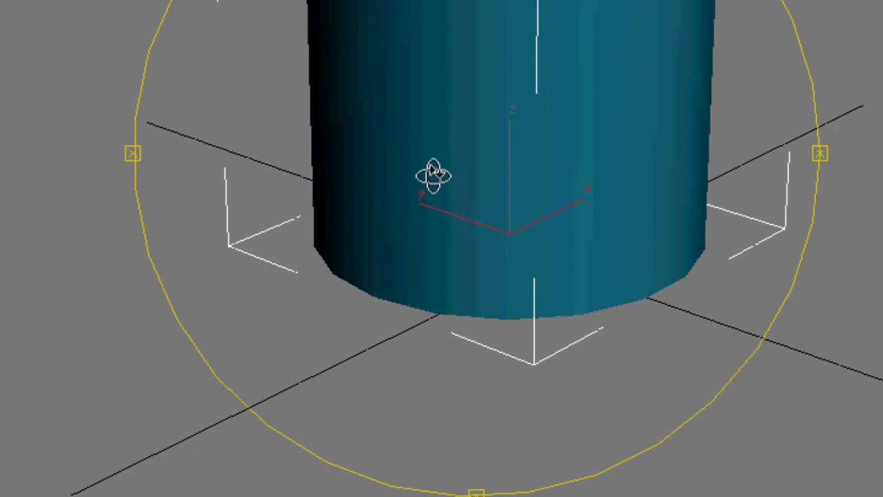
Orbit the Perspective view around the teal cylinder from several tilted angles
mouse_move(433, 176)
middle_mouse_down("alt")
mouse_move(428, 161)
mouse_move(495, 142)
mouse_move(617, 143)
mouse_move(223, 144)
mouse_move(449, 168)
mouse_move(483, 165)
mouse_move(487, 145)
mouse_move(517, 177)
mouse_move(494, 197)
mouse_move(642, 161)
mouse_move(536, 130)
mouse_move(489, 145)
mouse_move(484, 129)
mouse_move(232, 142)
mouse_move(266, 103)
mouse_move(388, 114)
mouse_move(390, 177)
mouse_move(256, 147)
mouse_move(352, 138)
middle_mouse_up("alt")
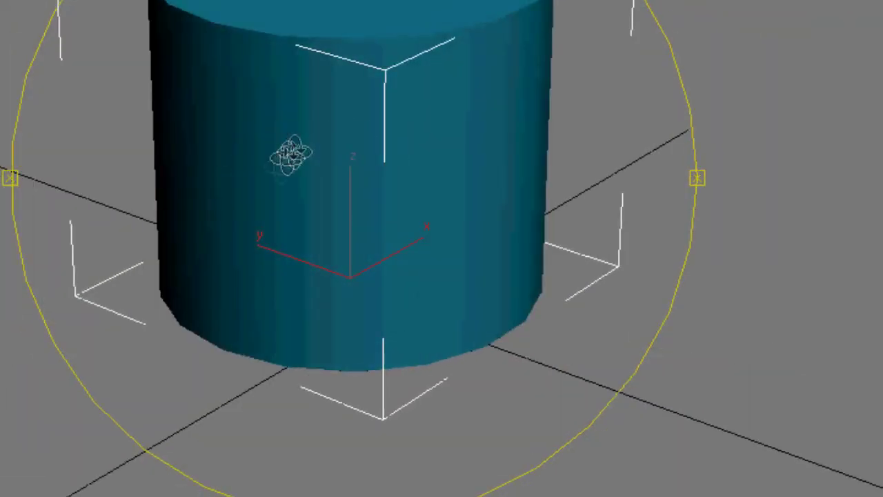
mouse_move(290, 155)
middle_mouse_down("alt")
mouse_move(302, 172)
mouse_move(672, 108)
mouse_move(572, 98)
mouse_move(541, 117)
middle_mouse_up("alt")
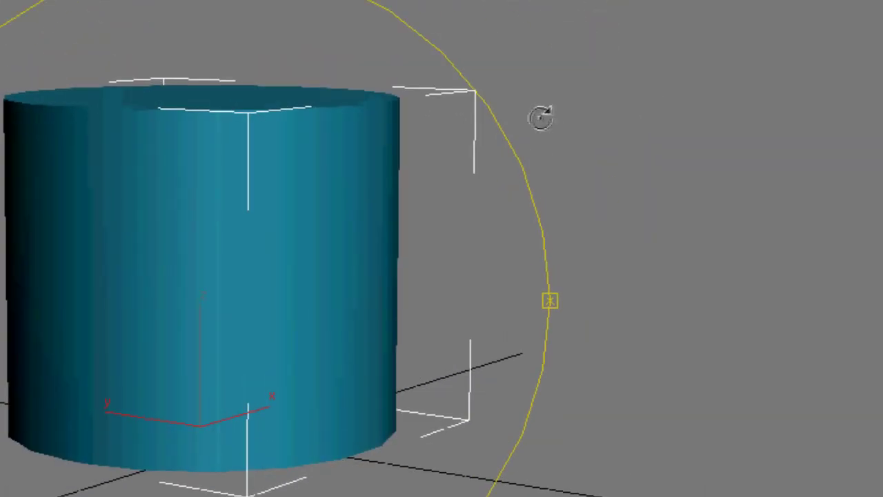
mouse_move(482, 126)
middle_mouse_down("alt")
mouse_move(542, 112)
mouse_move(541, 101)
mouse_move(584, 191)
mouse_move(627, 338)
mouse_move(614, 193)
mouse_move(407, 120)
mouse_move(463, 120)
mouse_move(313, 117)
mouse_move(363, 122)
mouse_move(302, 124)
mouse_move(339, 142)
mouse_move(269, 266)
mouse_move(242, 365)
mouse_move(230, 376)
middle_mouse_up("alt")
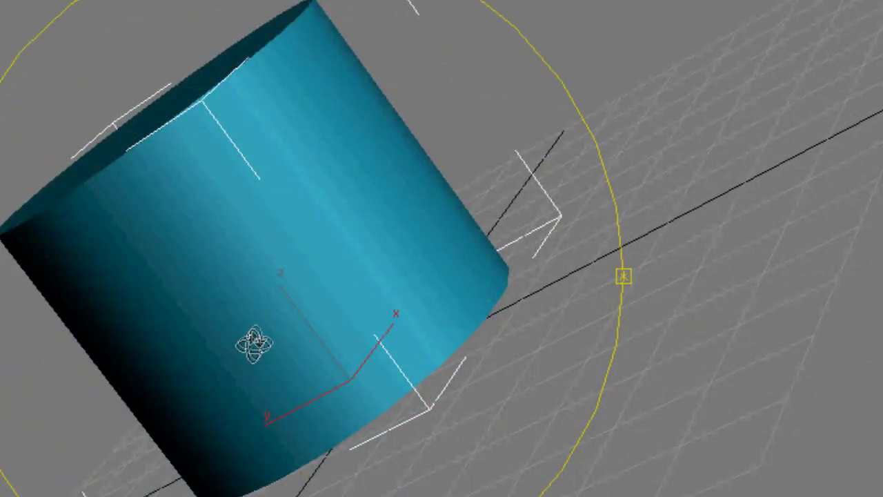
mouse_move(254, 343)
middle_mouse_down("alt")
mouse_move(380, 299)
mouse_move(631, 118)
mouse_move(647, 216)
mouse_move(641, 394)
mouse_move(233, 301)
mouse_move(253, 282)
mouse_move(317, 283)
mouse_move(593, 231)
mouse_move(635, 211)
mouse_move(219, 228)
mouse_move(263, 347)
middle_mouse_up("alt")
Zoom in and out on the teal cylinder and orbit to a lower side-on view
scroll(263, 347, "up", 5)
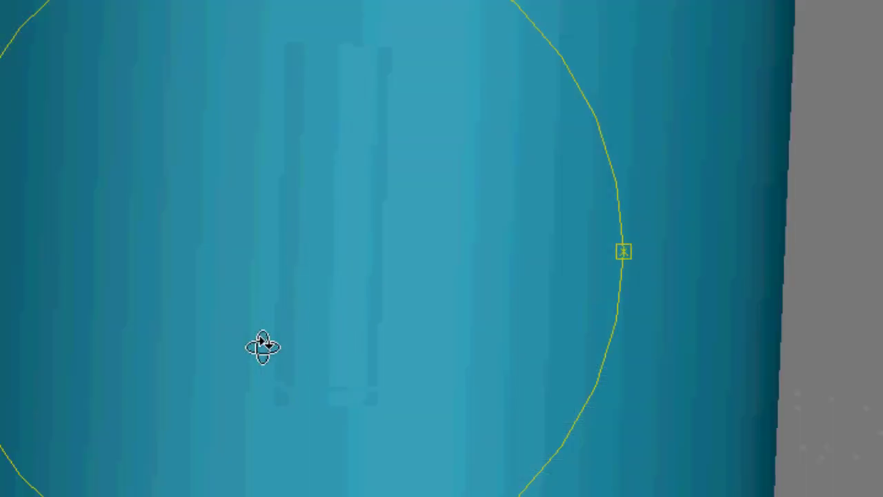
scroll(345, 368, "down", 3)
scroll(307, 338, "down", 2)
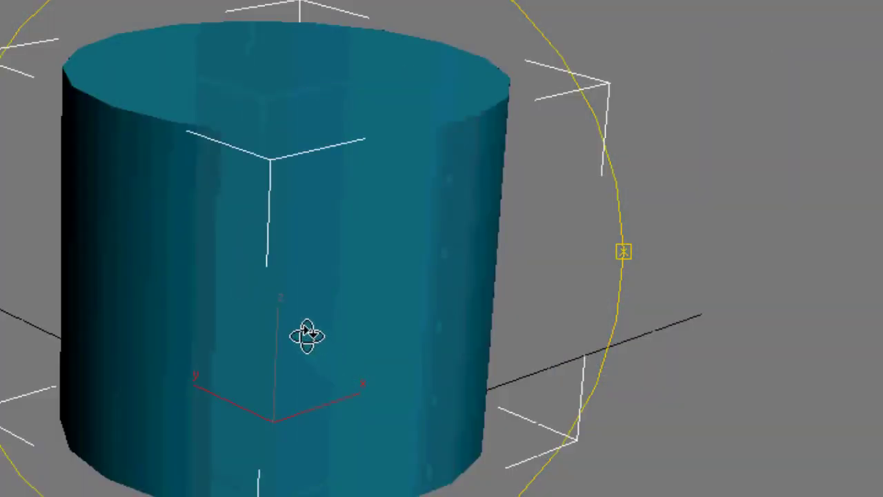
middle_click_drag(308, 338, 315, 278, "alt")
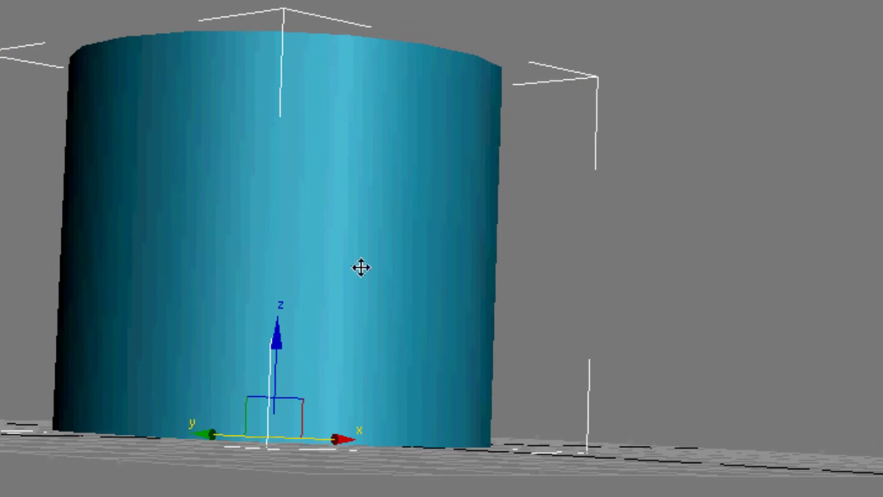
scroll(361, 268, "up", 4)
scroll(326, 286, "down", 3)
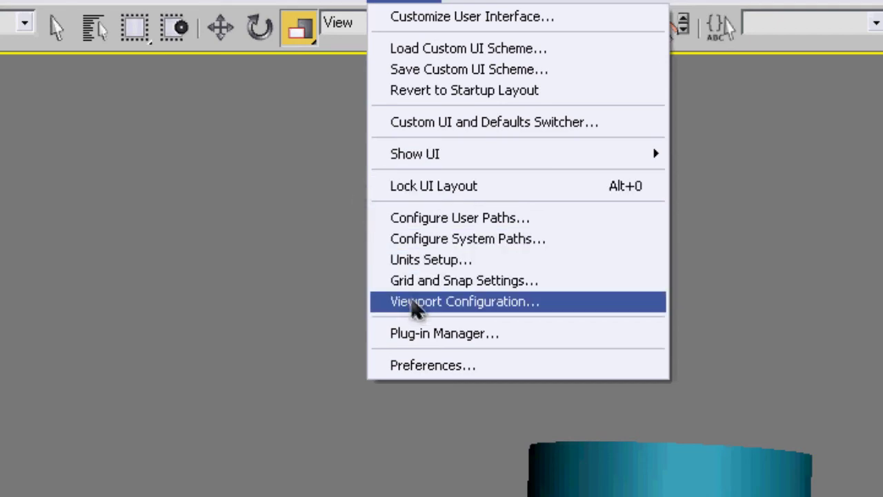
left_click(506, 305)
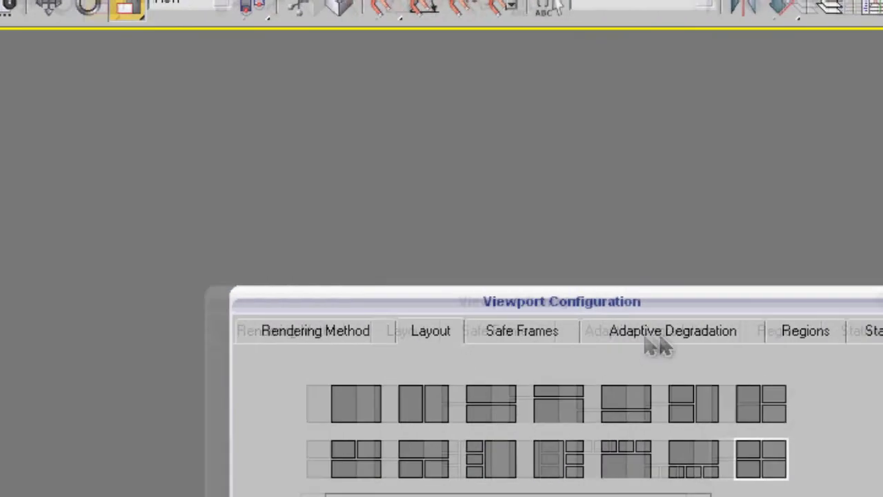
left_click(122, 331)
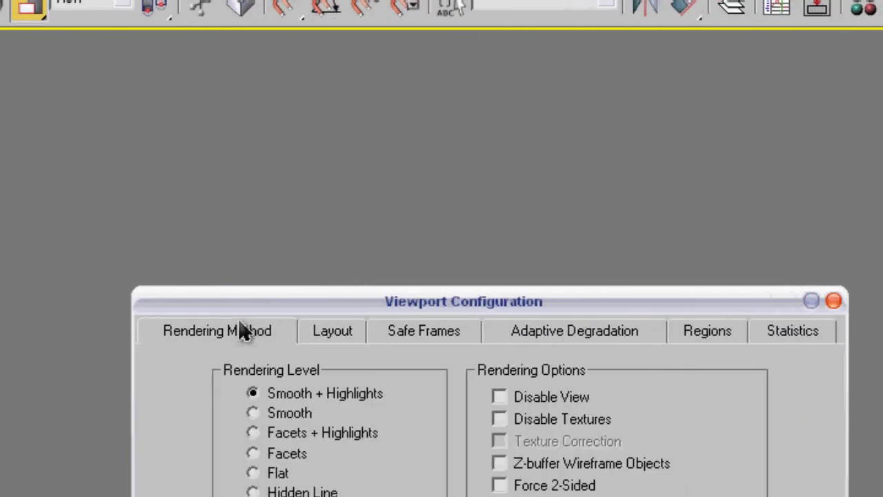
left_click(345, 332)
left_click(442, 334)
left_click(552, 334)
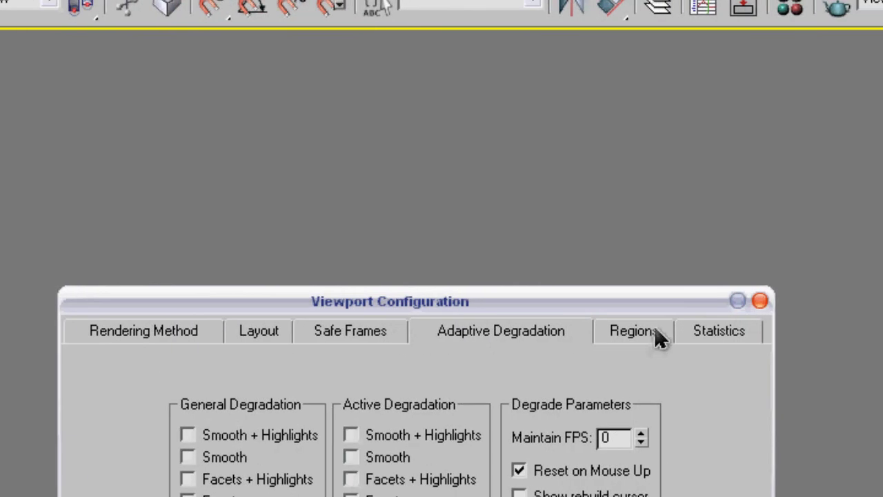
left_click(659, 342)
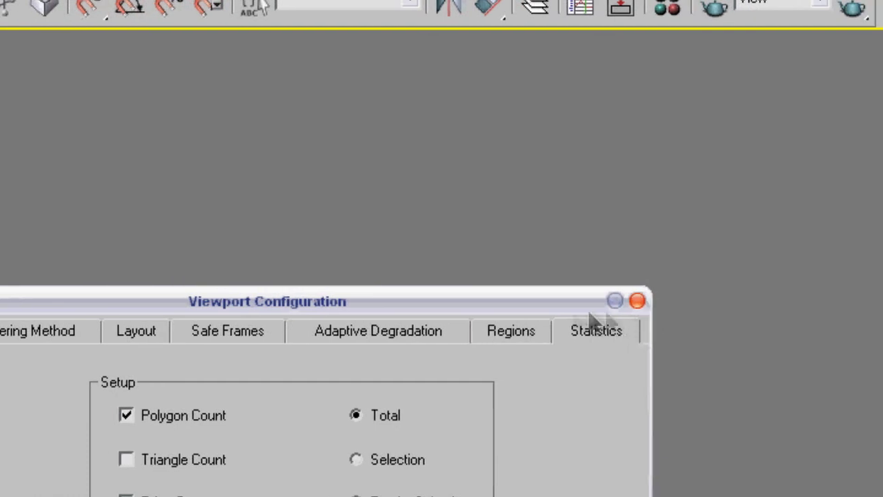
left_click(501, 337)
left_click(446, 338)
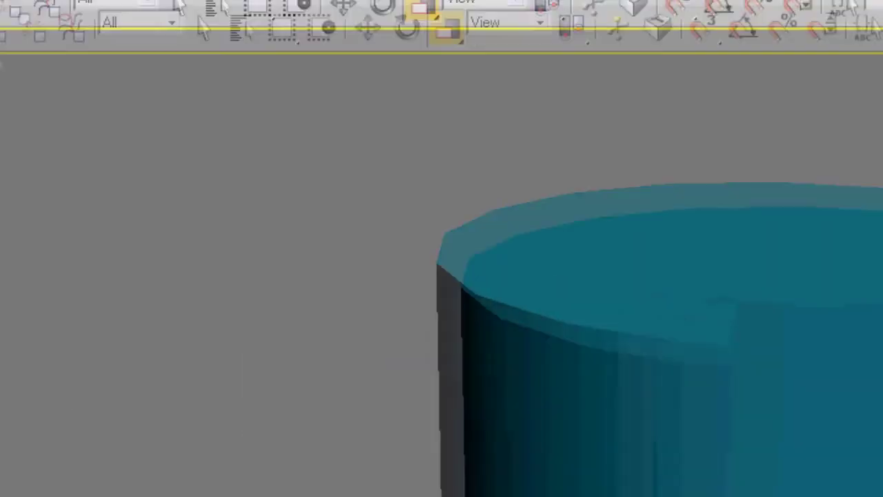
Reset the scene with File > Reset and confirm with Yes
left_click(12, 4)
left_click(42, 41)
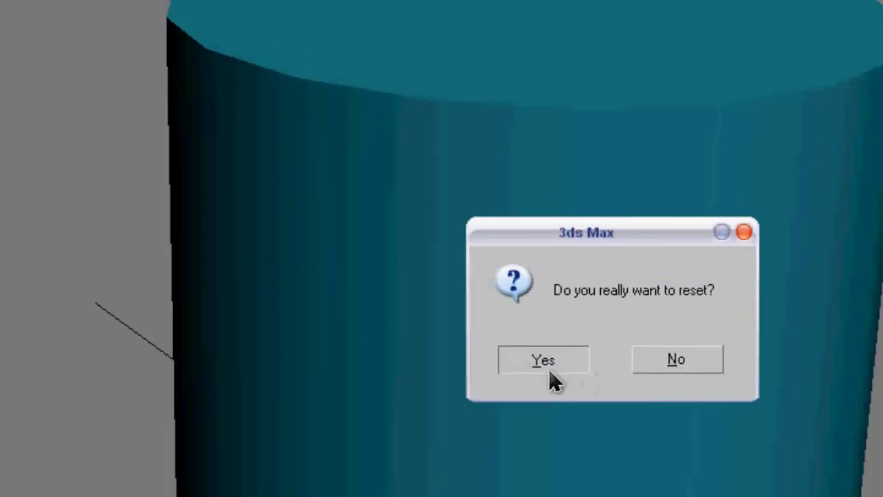
left_click(543, 360)
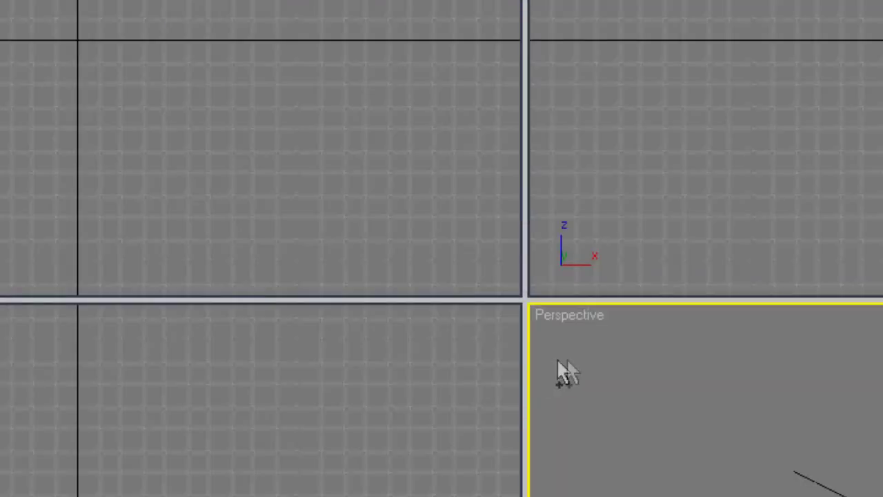